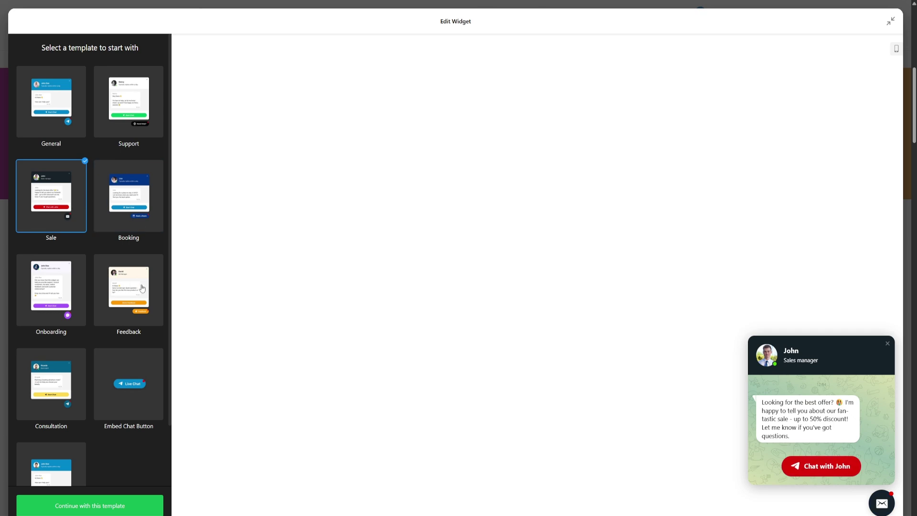
{"action": "left_click", "coordinate": [887, 344]}
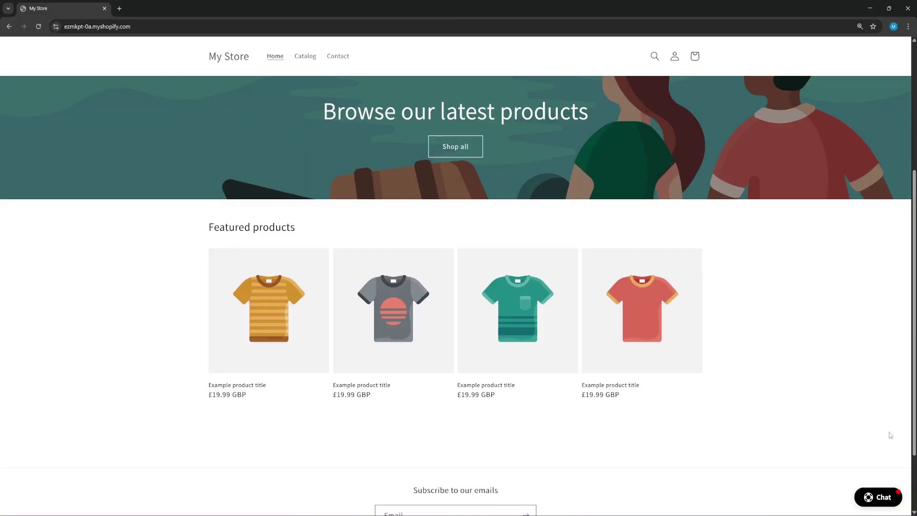
{"action": "left_click", "coordinate": [879, 497]}
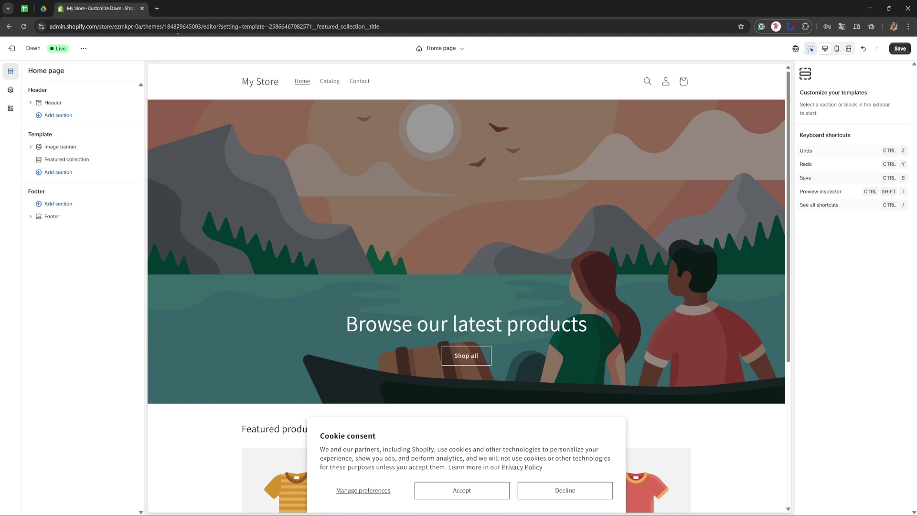
Switch to the Elfsight website and start creating a free Telegram Chat widget
{"action": "left_click", "coordinate": [160, 10]}
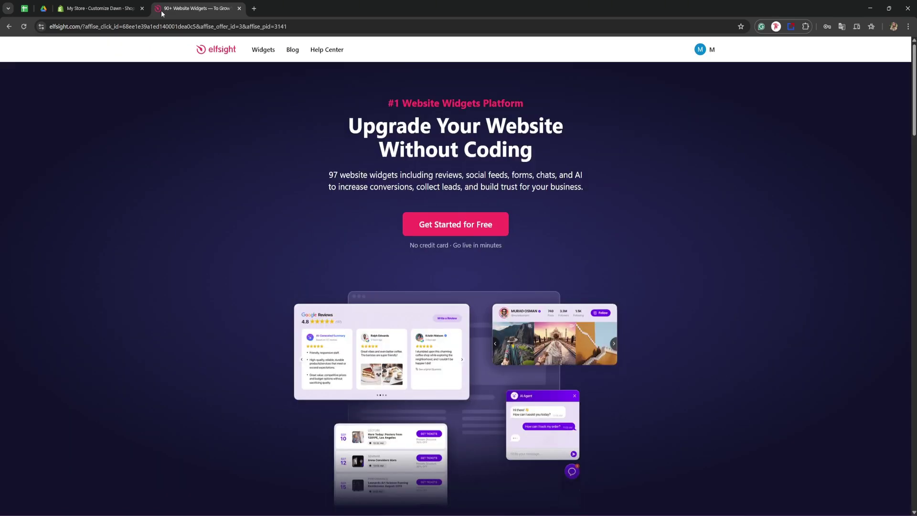
{"action": "mouse_move", "coordinate": [264, 51]}
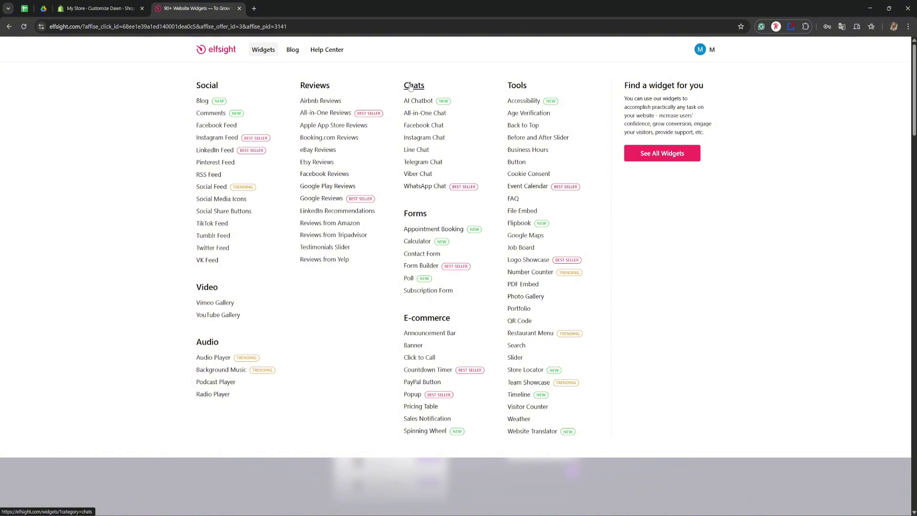
{"action": "left_click", "coordinate": [417, 164]}
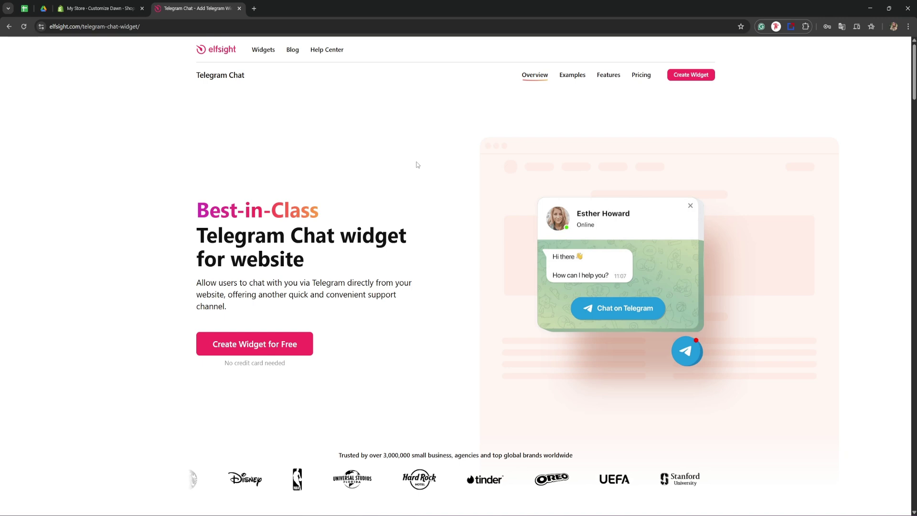
{"action": "left_click", "coordinate": [284, 344]}
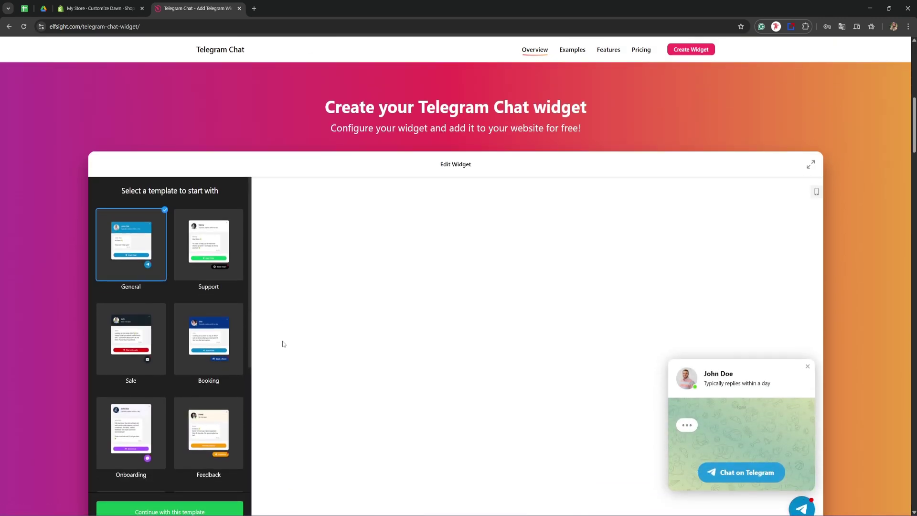
Choose the Support template for the Telegram Chat widget and continue with it
{"action": "scroll", "coordinate": [281, 264], "scroll_direction": "down", "scroll_amount": 1}
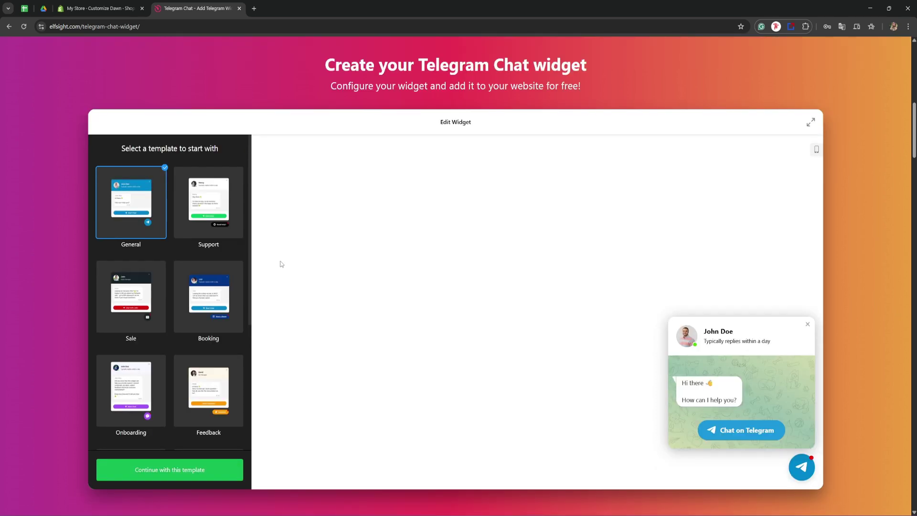
{"action": "left_click", "coordinate": [220, 288]}
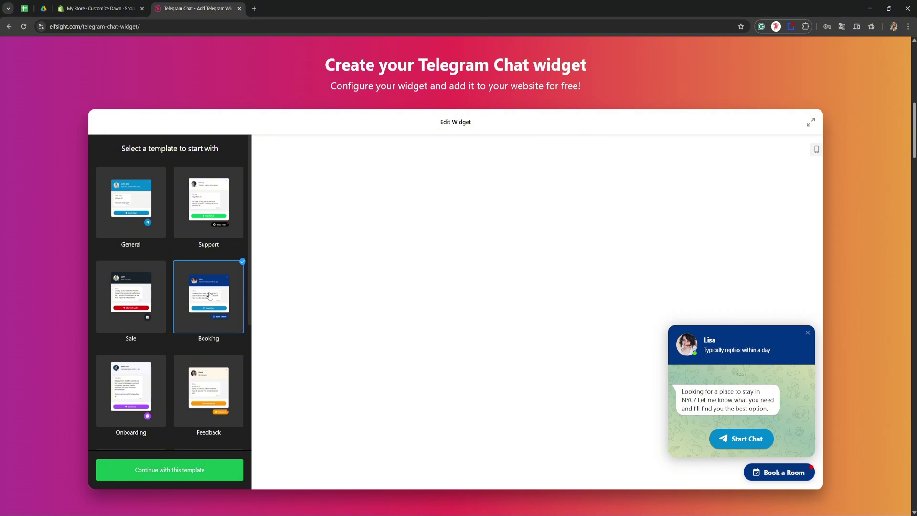
{"action": "left_click", "coordinate": [201, 204]}
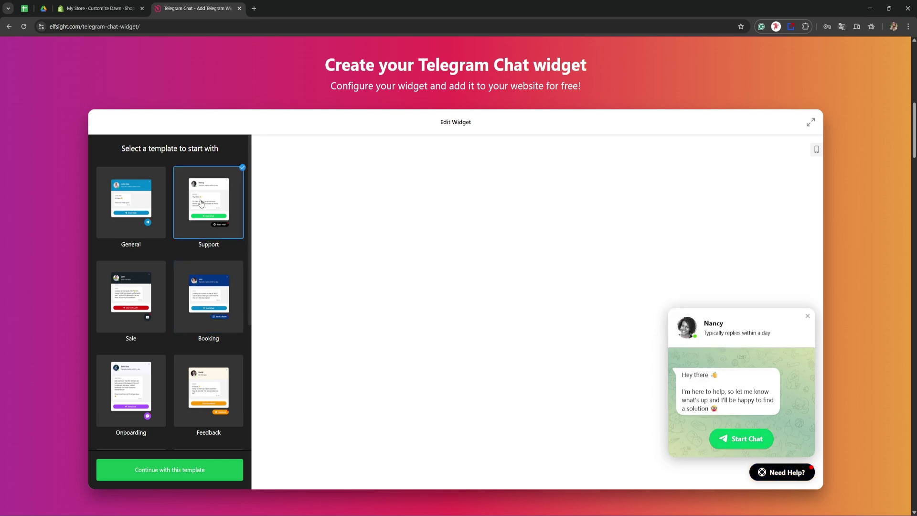
{"action": "left_click", "coordinate": [189, 470]}
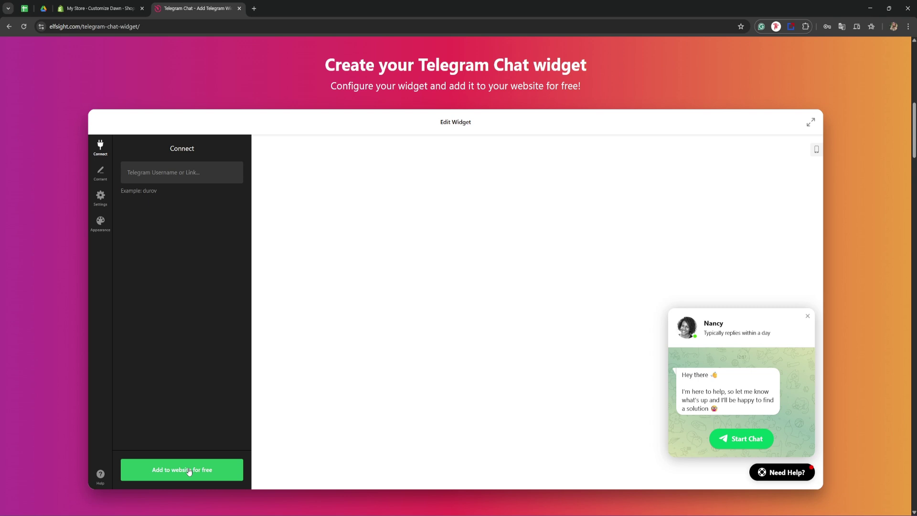
Connect the widget to the Telegram username thehowtoacademic and set the chat bubble text to Chat
{"action": "left_click", "coordinate": [162, 177]}
{"action": "type", "text": "thehowtoacademic"}
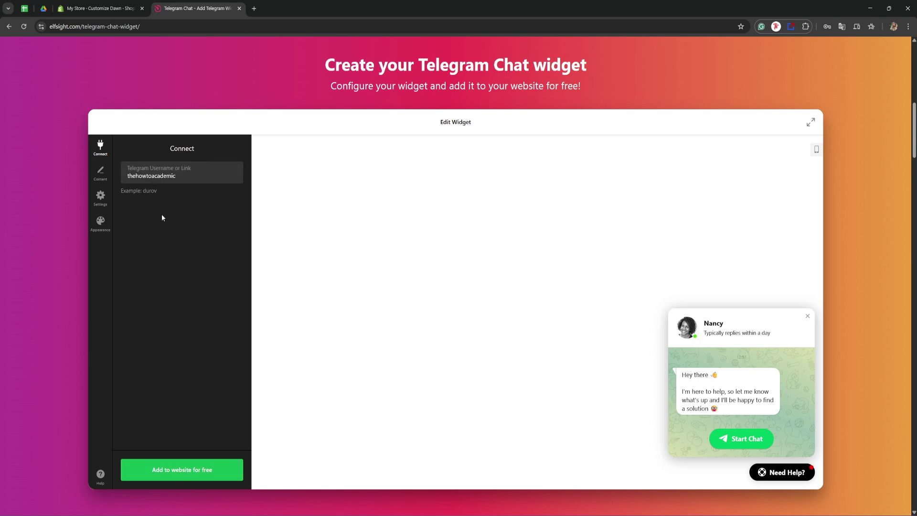
{"action": "left_click", "coordinate": [99, 173]}
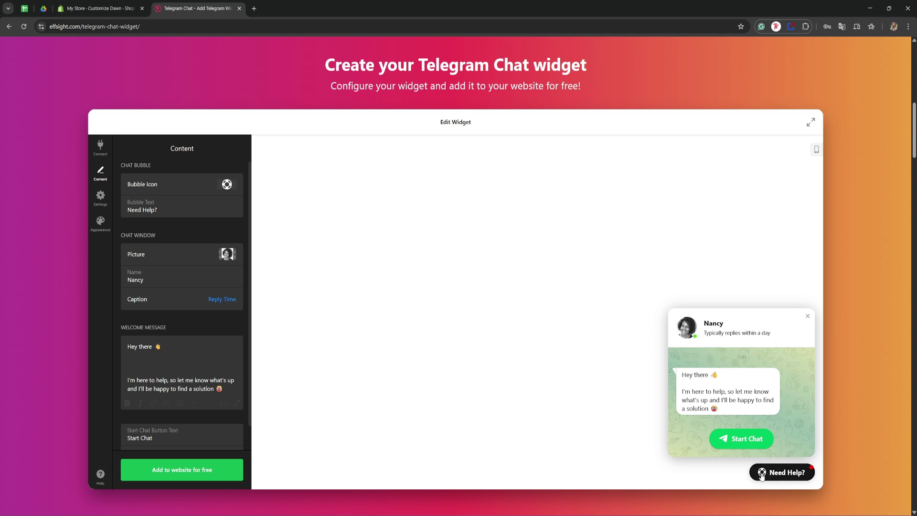
{"action": "triple_click", "coordinate": [165, 215]}
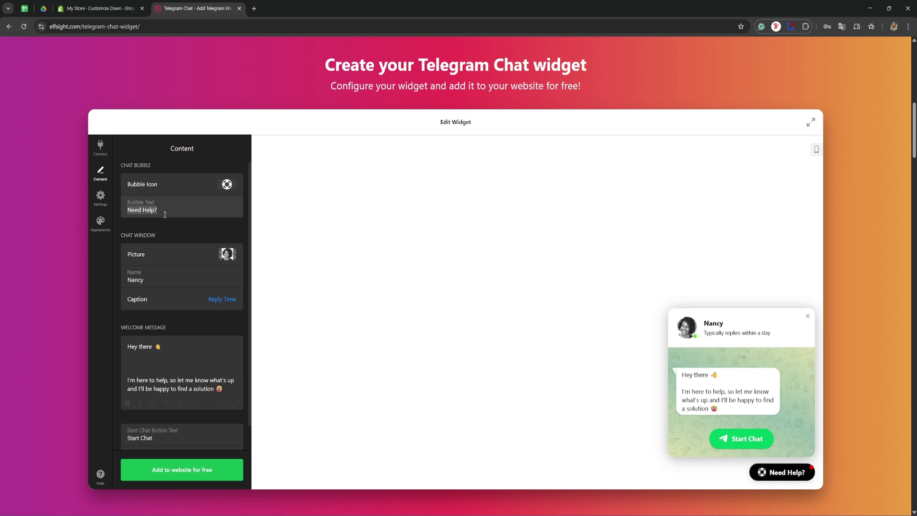
{"action": "type", "text": "Chat"}
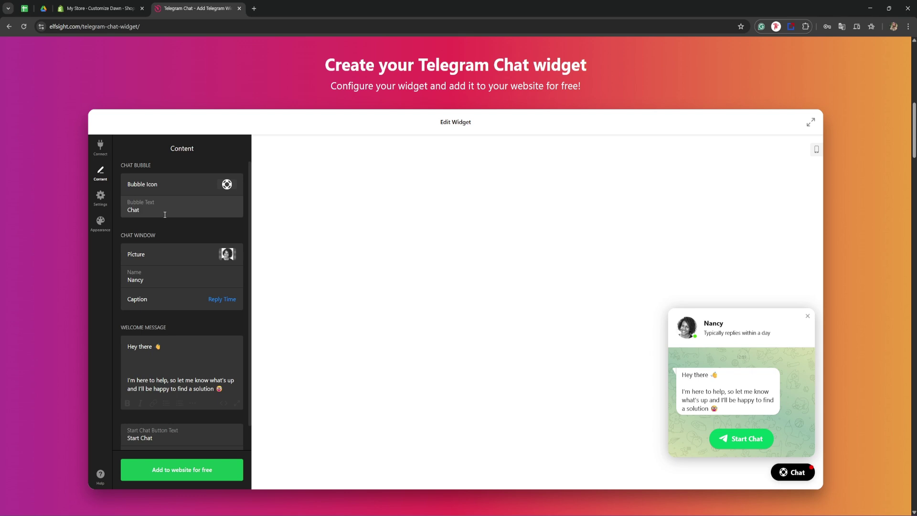
View the chat window's picture options without replacing the image, and set the chat window name to TheHowToAcademic
{"action": "left_click", "coordinate": [227, 254]}
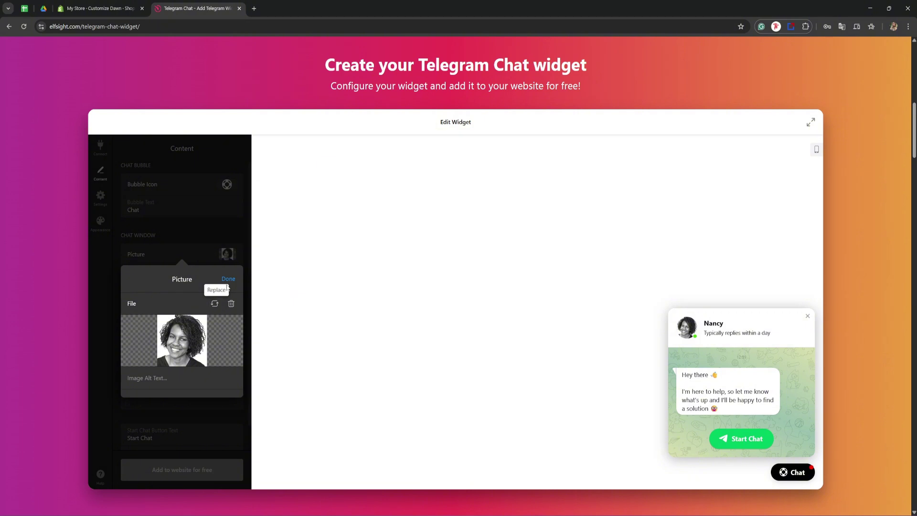
{"action": "left_click", "coordinate": [215, 237]}
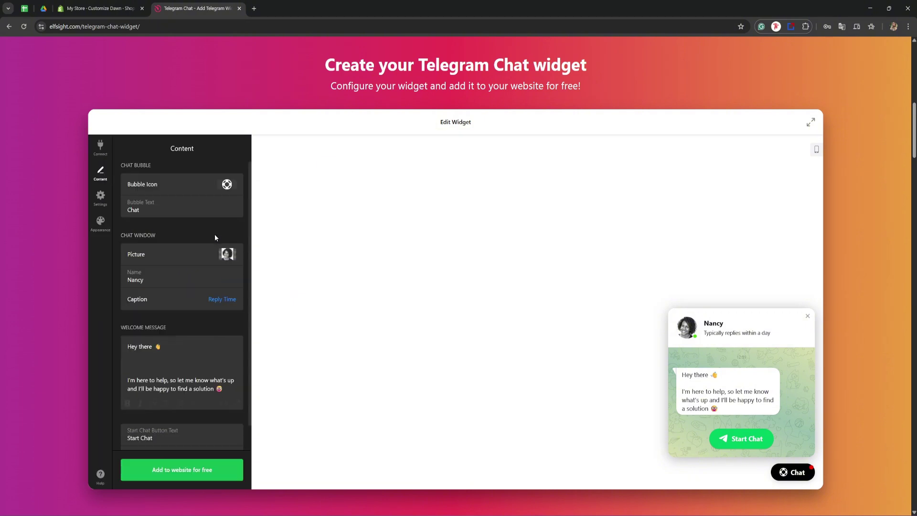
{"action": "double_click", "coordinate": [151, 280]}
{"action": "type", "text": "TheHowToAcademic"}
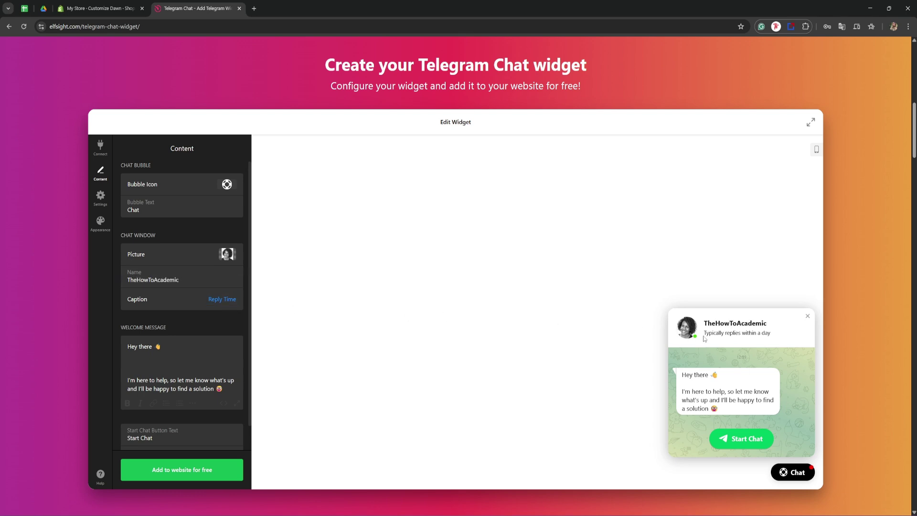
Set the chat window's reply time caption to Typically replies in a few hours
{"action": "left_click_drag", "start_coordinate": [704, 334], "coordinate": [784, 335]}
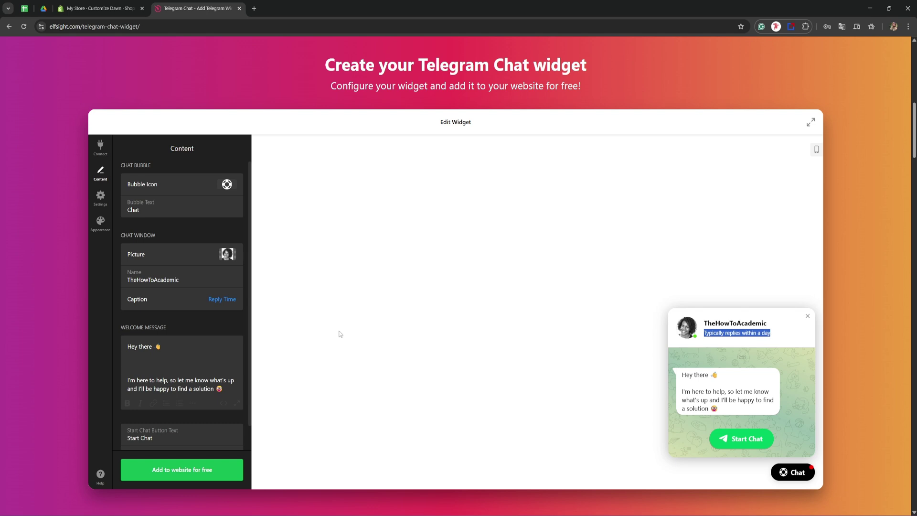
{"action": "left_click", "coordinate": [222, 303]}
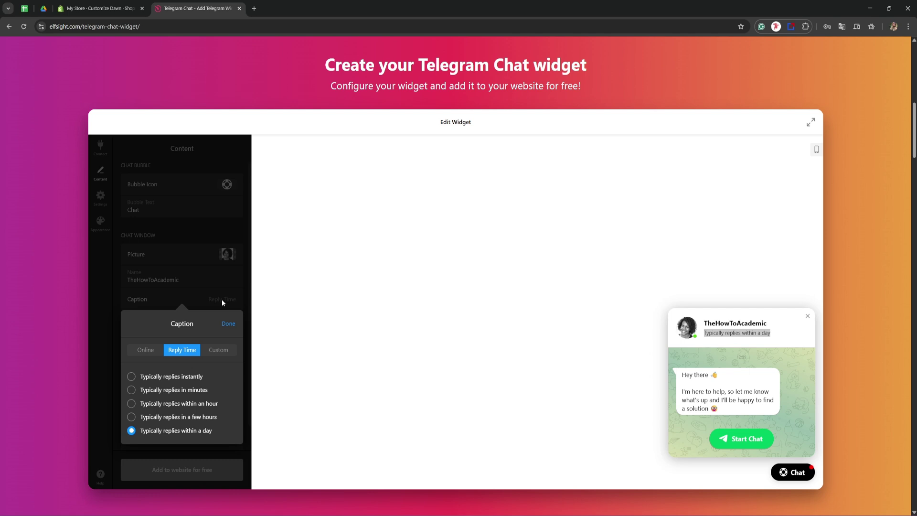
{"action": "left_click", "coordinate": [131, 417]}
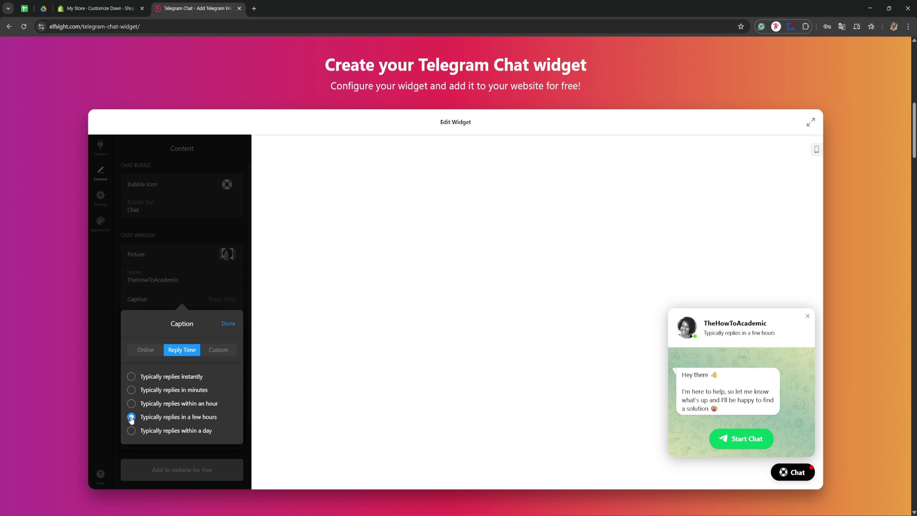
{"action": "left_click", "coordinate": [228, 324]}
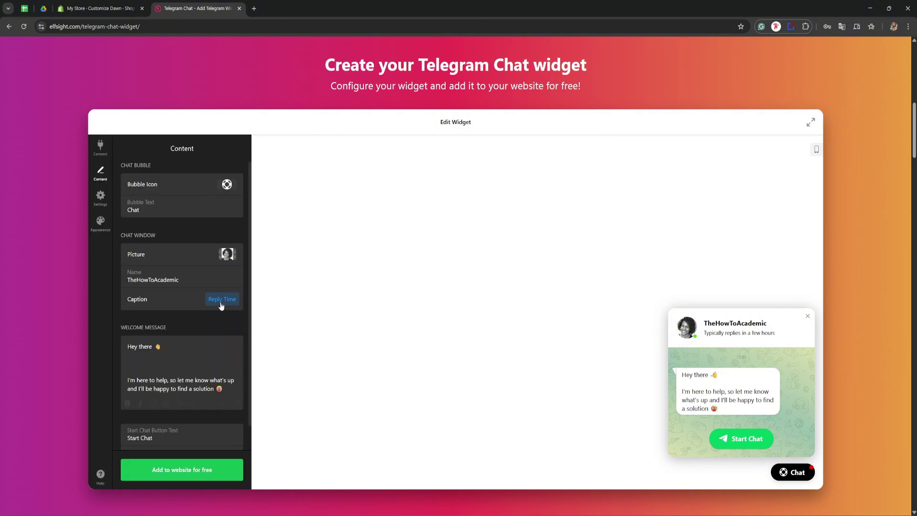
Try a custom caption for the chat window and set the caption type to Online
{"action": "left_click", "coordinate": [219, 303]}
{"action": "left_click", "coordinate": [218, 351]}
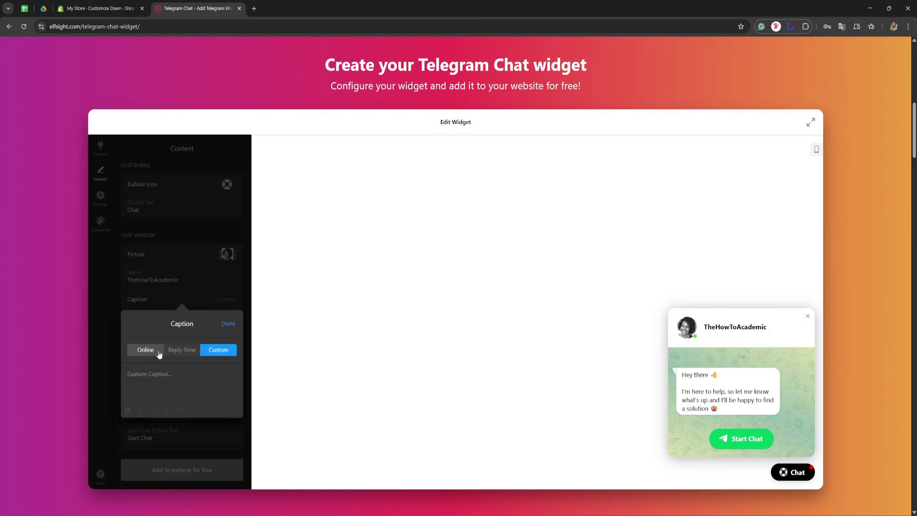
{"action": "left_click", "coordinate": [143, 351]}
{"action": "left_click", "coordinate": [180, 297]}
Remove the word Chat from the start chat button text and re-enter it so it reads Start Chat
{"action": "scroll", "coordinate": [181, 297], "scroll_direction": "down", "scroll_amount": 1}
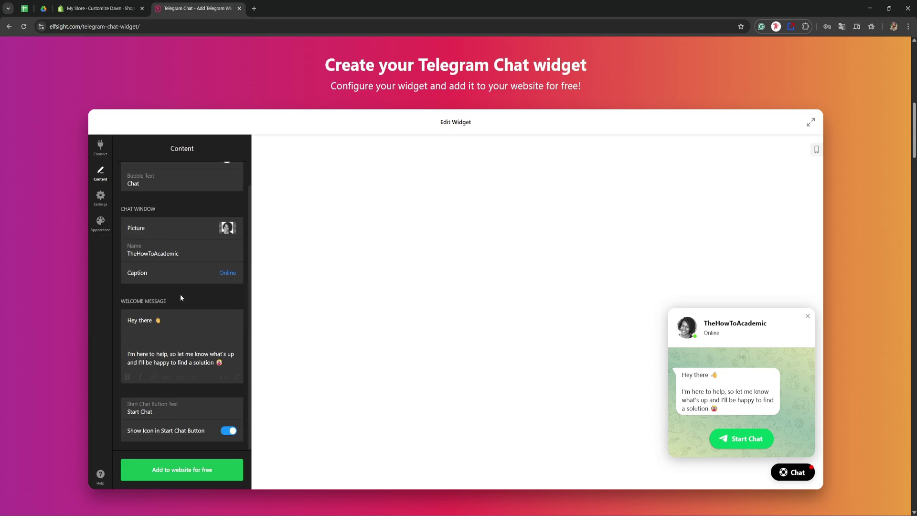
{"action": "left_click", "coordinate": [167, 324]}
{"action": "left_click", "coordinate": [172, 411]}
{"action": "key", "text": "BackSpace"}
{"action": "key", "text": "BackSpace"}
{"action": "key", "text": "BackSpace"}
{"action": "key", "text": "BackSpace"}
{"action": "key", "text": "BackSpace"}
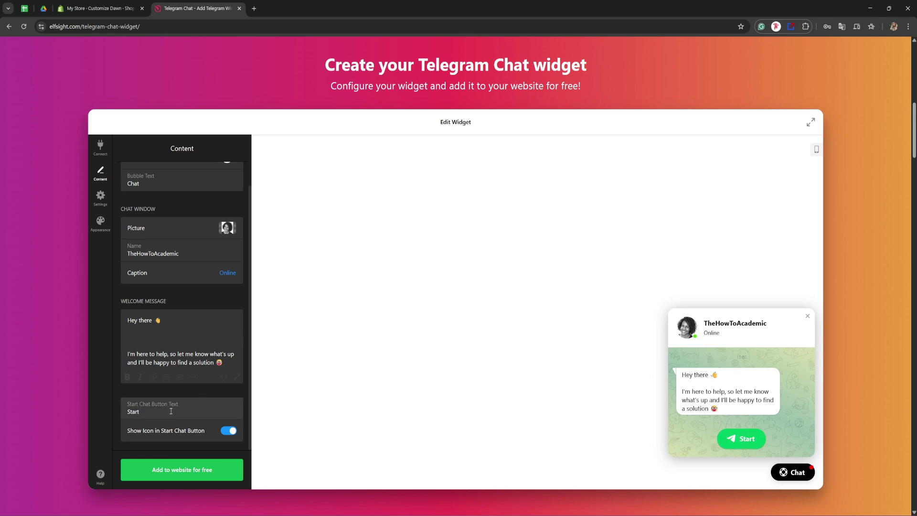
{"action": "type", "text": "Chat"}
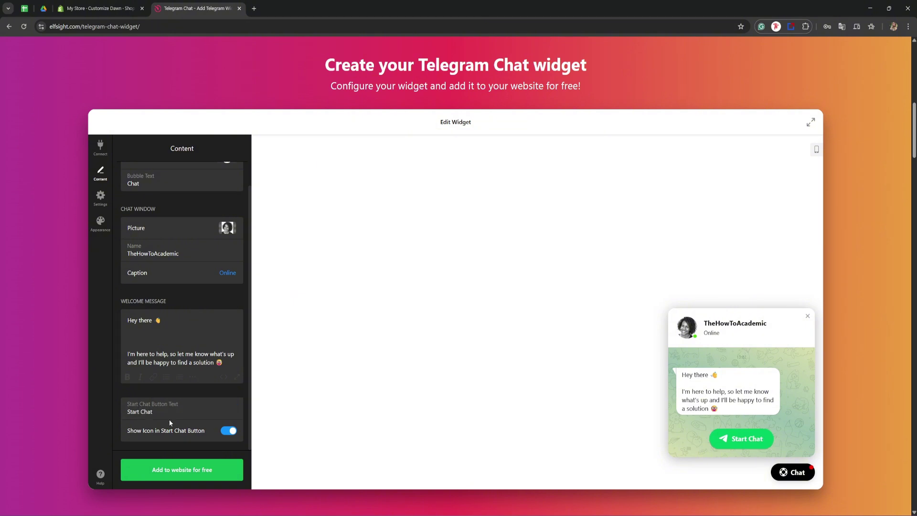
Try the embedded widget positions and set the position back to Floating Bubble
{"action": "left_click", "coordinate": [99, 197]}
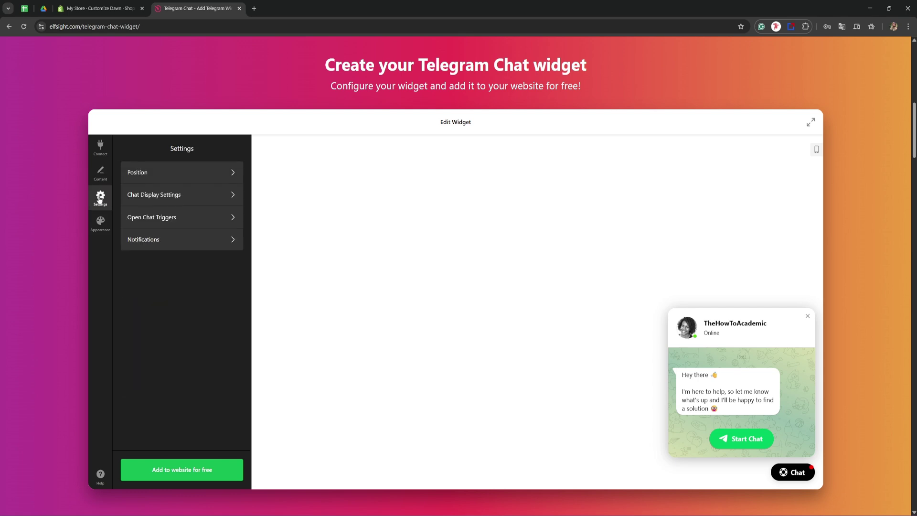
{"action": "left_click", "coordinate": [164, 171]}
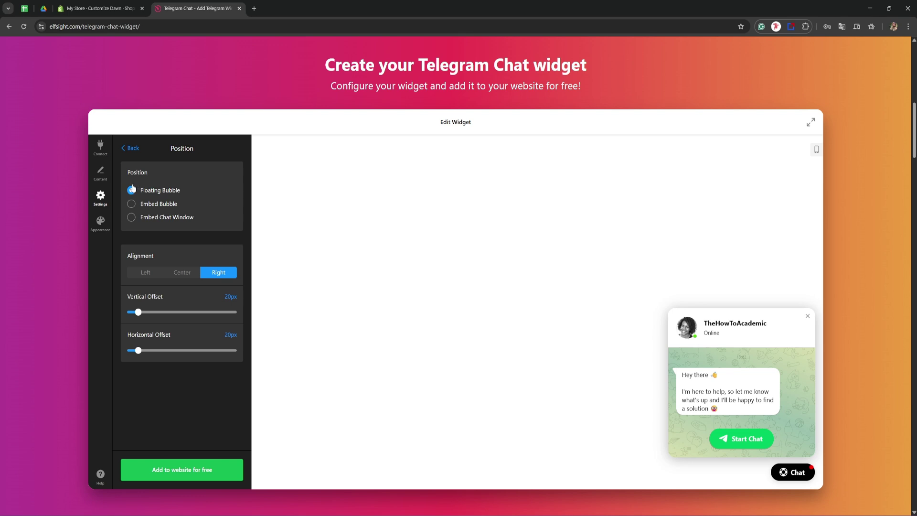
{"action": "left_click", "coordinate": [131, 205]}
{"action": "left_click", "coordinate": [131, 217]}
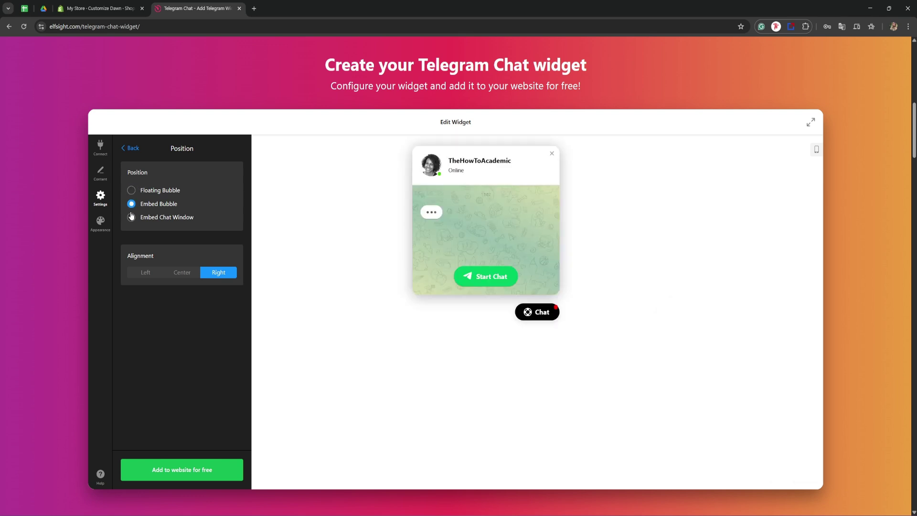
{"action": "left_click", "coordinate": [132, 190]}
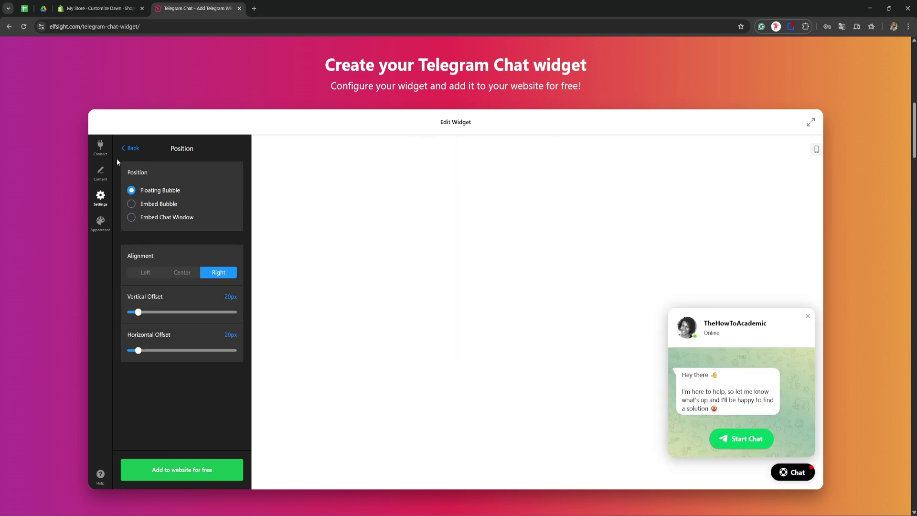
{"action": "left_click", "coordinate": [127, 148]}
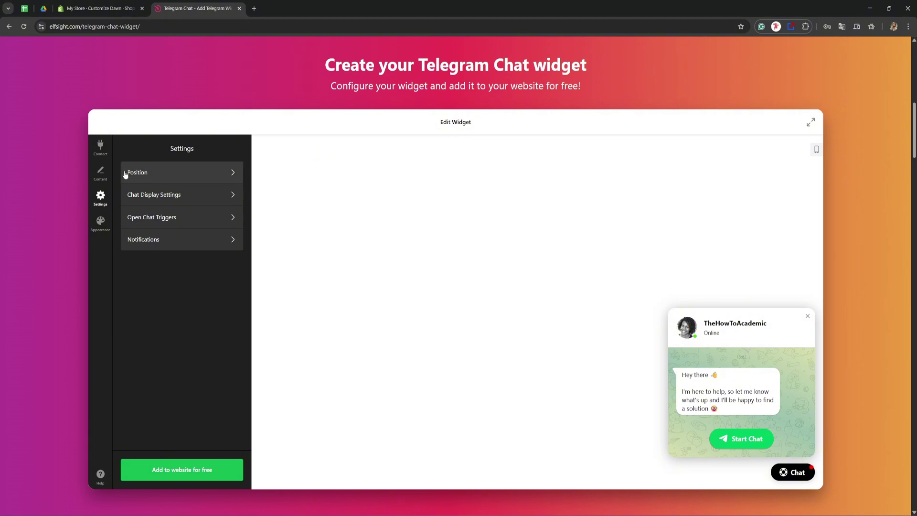
Switch the chat wallpaper to Custom with its default light grey colour and add the widget to the website for free
{"action": "left_click", "coordinate": [99, 223]}
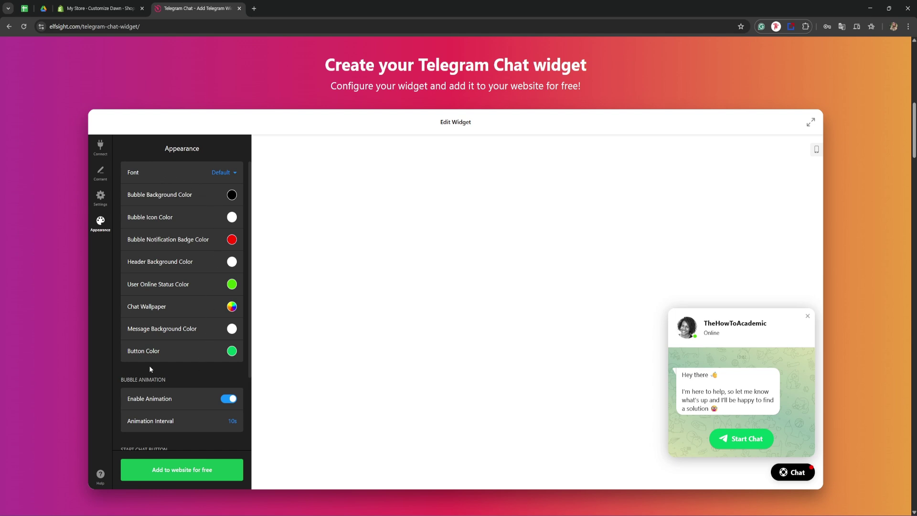
{"action": "left_click", "coordinate": [233, 307]}
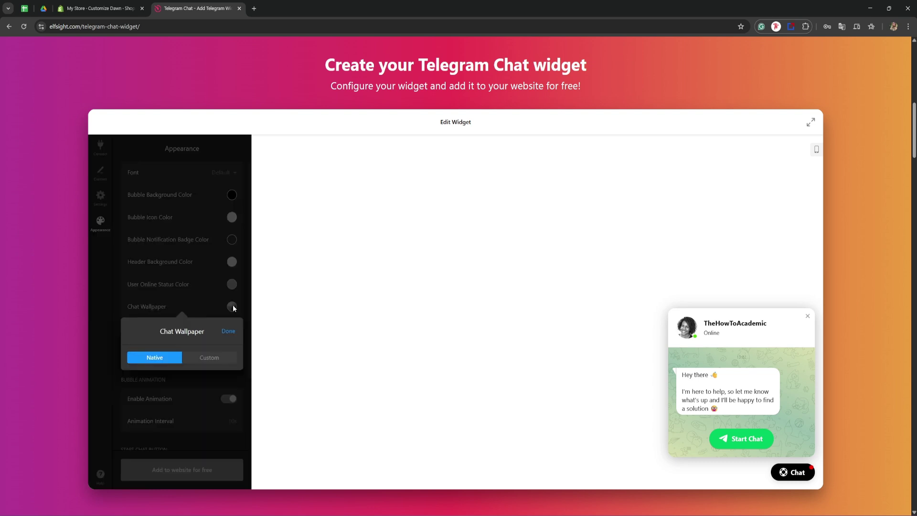
{"action": "left_click", "coordinate": [221, 356]}
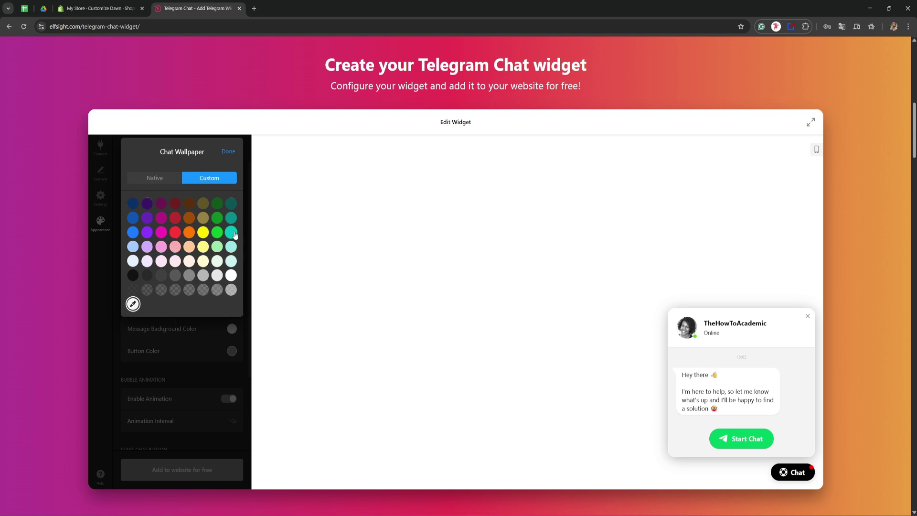
{"action": "left_click", "coordinate": [227, 152]}
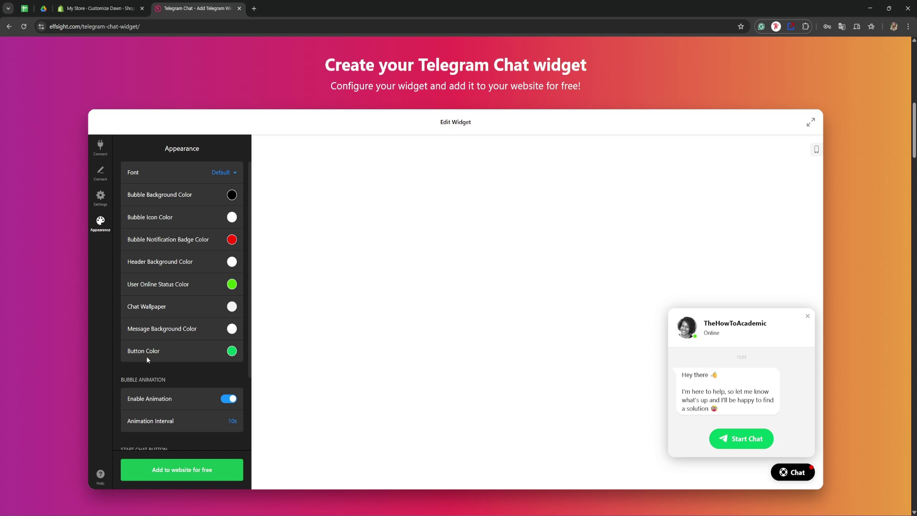
{"action": "left_click", "coordinate": [186, 475]}
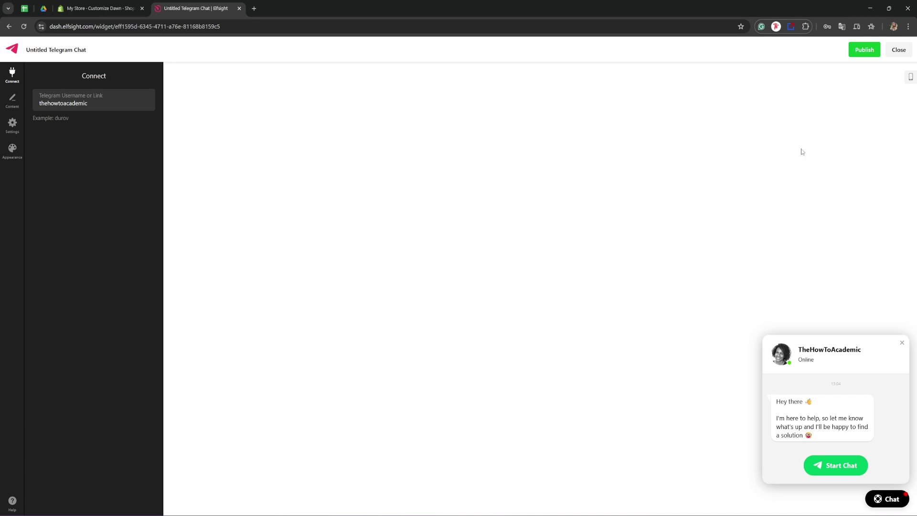
Publish the Telegram Chat widget, choose the Free plan and copy the widget's embed code
{"action": "left_click", "coordinate": [855, 50]}
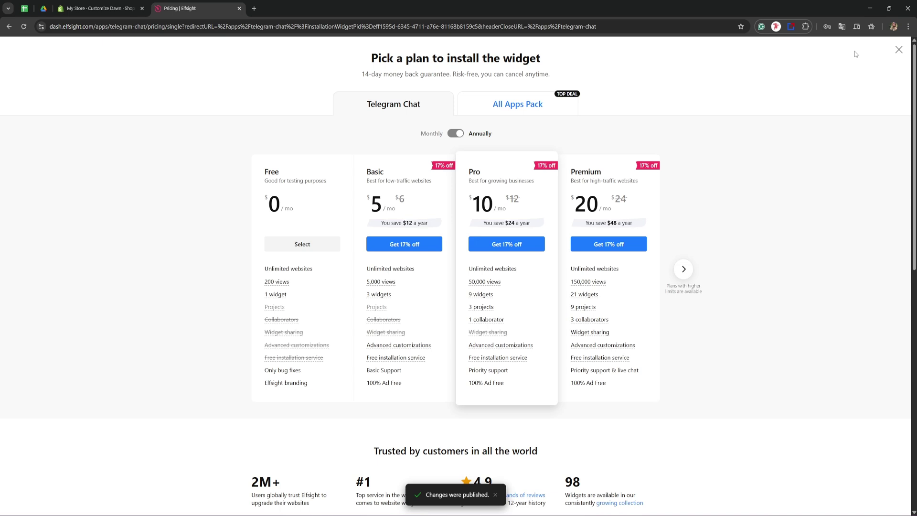
{"action": "mouse_move", "coordinate": [319, 352]}
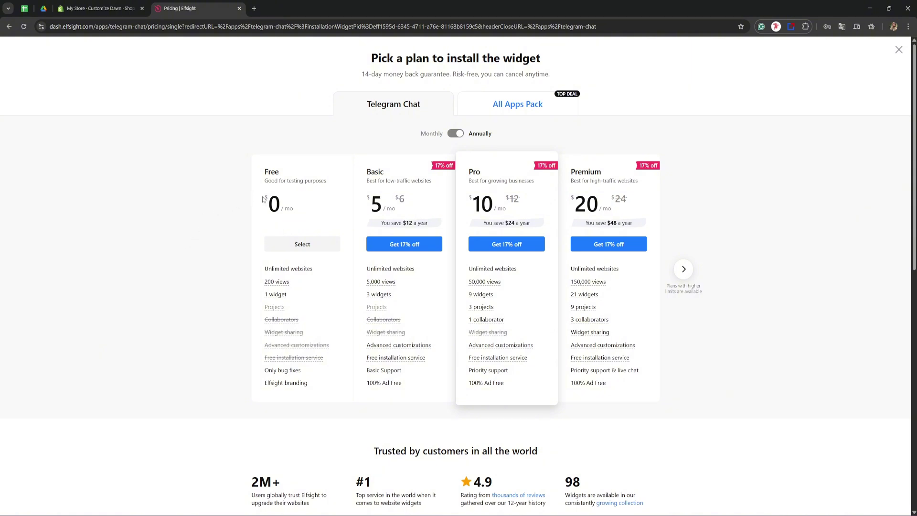
{"action": "left_click", "coordinate": [296, 247]}
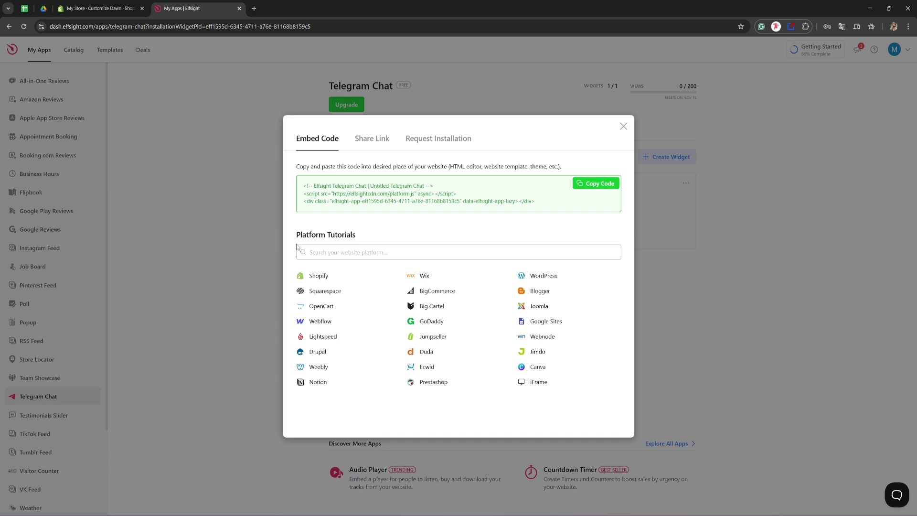
{"action": "left_click", "coordinate": [586, 188]}
Switch to the Shopify theme editor and add a Custom Liquid section to the Home page template below Featured collection
{"action": "key", "text": "ctrl+shift+Tab"}
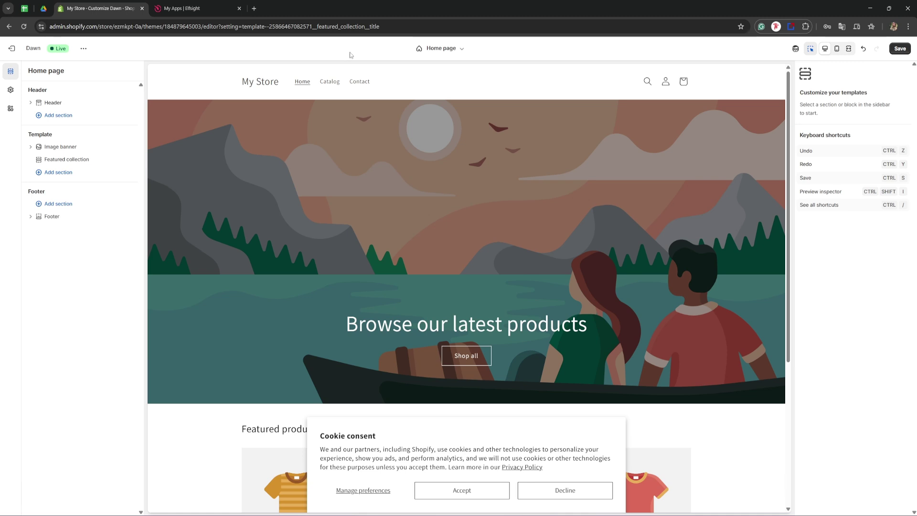
{"action": "left_click", "coordinate": [436, 50]}
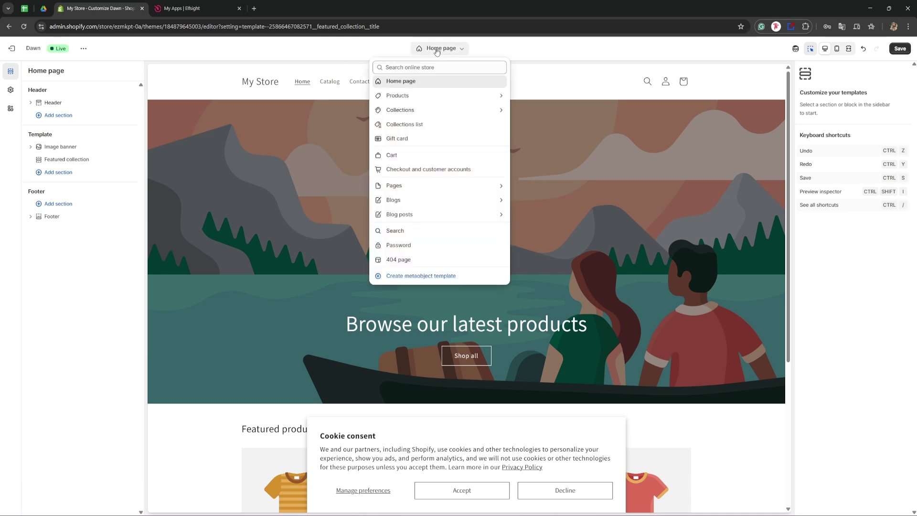
{"action": "left_click", "coordinate": [403, 87]}
{"action": "scroll", "coordinate": [343, 145], "scroll_direction": "down", "scroll_amount": 5}
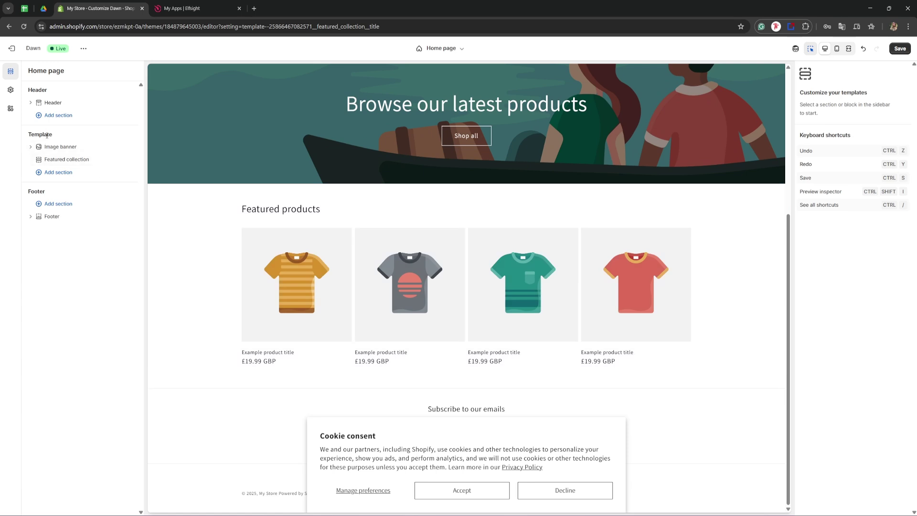
{"action": "left_click", "coordinate": [43, 173]}
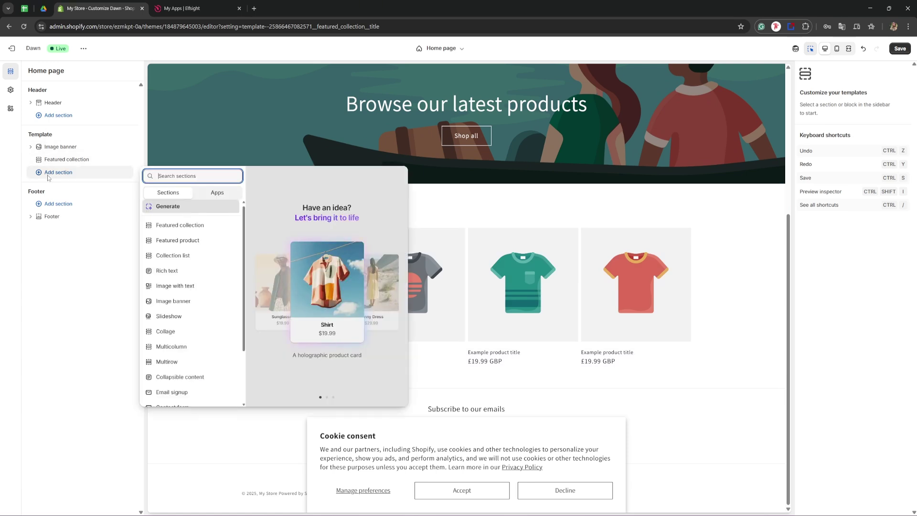
{"action": "scroll", "coordinate": [187, 231], "scroll_direction": "down", "scroll_amount": 2}
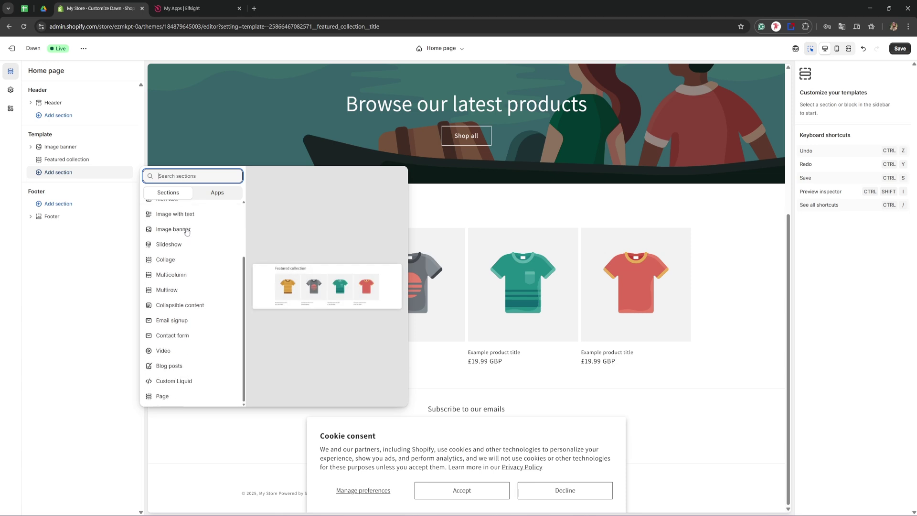
{"action": "left_click", "coordinate": [178, 382]}
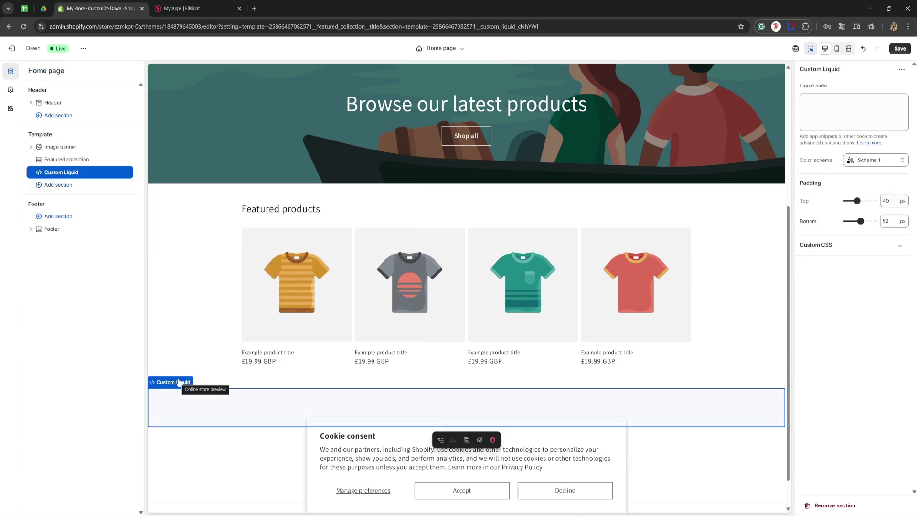
Paste the copied embed code into the Custom Liquid section's Liquid code and open the chat bubble in the store preview
{"action": "scroll", "coordinate": [179, 382], "scroll_direction": "down", "scroll_amount": 1}
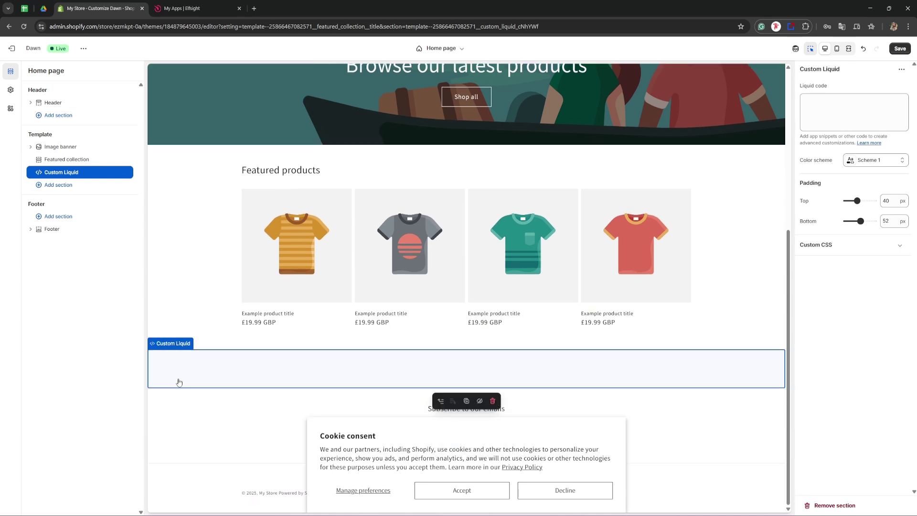
{"action": "left_click", "coordinate": [814, 99]}
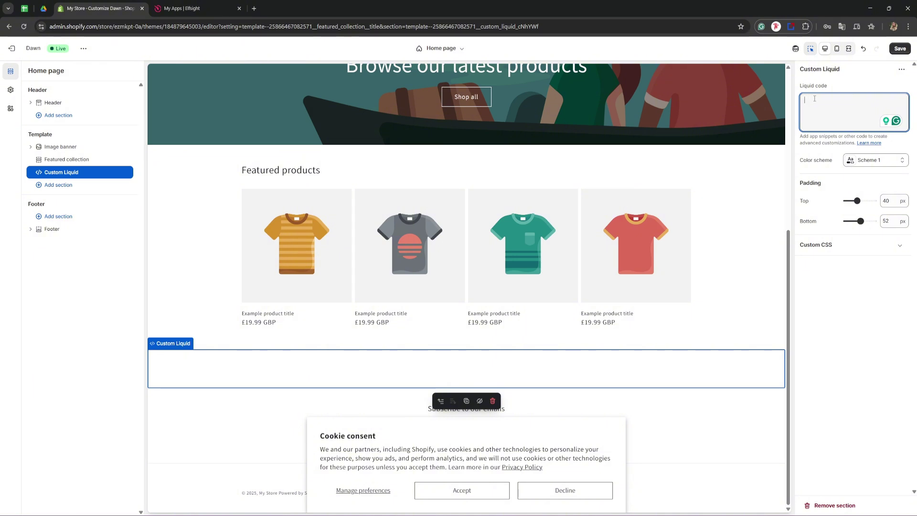
{"action": "right_click", "coordinate": [807, 107]}
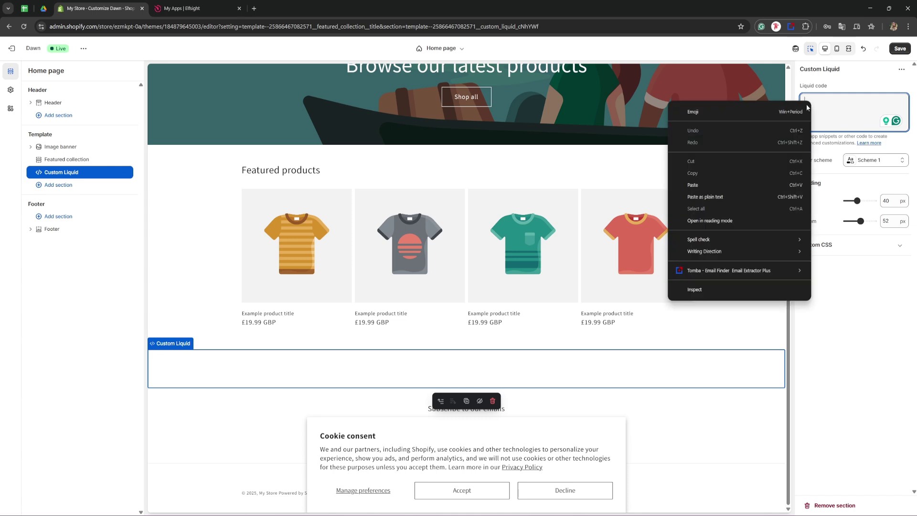
{"action": "left_click", "coordinate": [726, 185]}
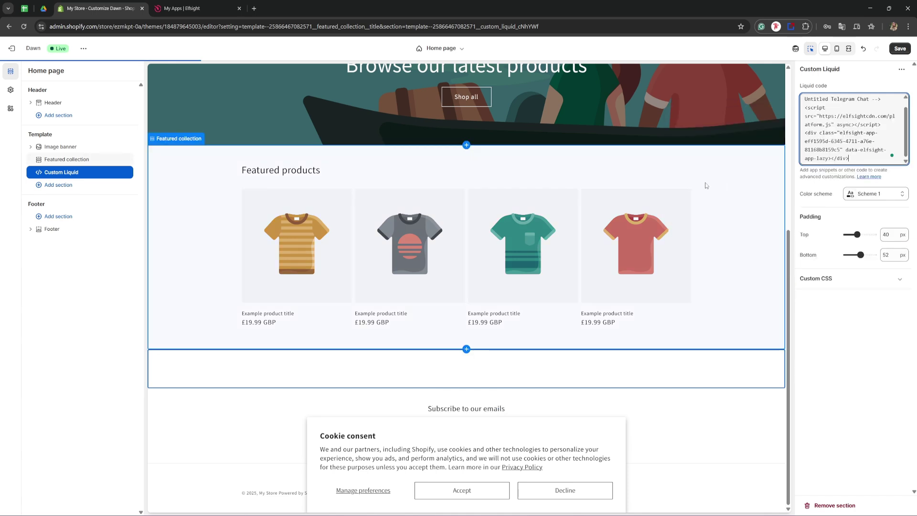
{"action": "left_click", "coordinate": [700, 207]}
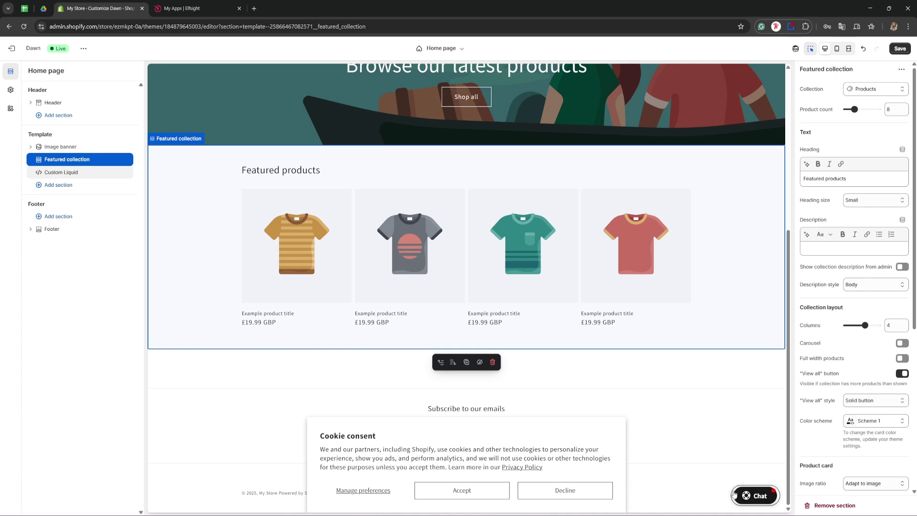
{"action": "left_click", "coordinate": [751, 497]}
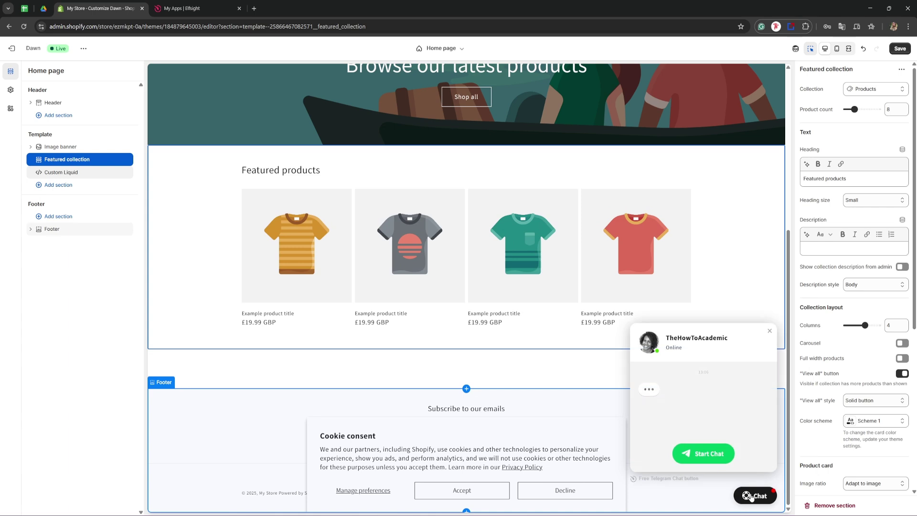